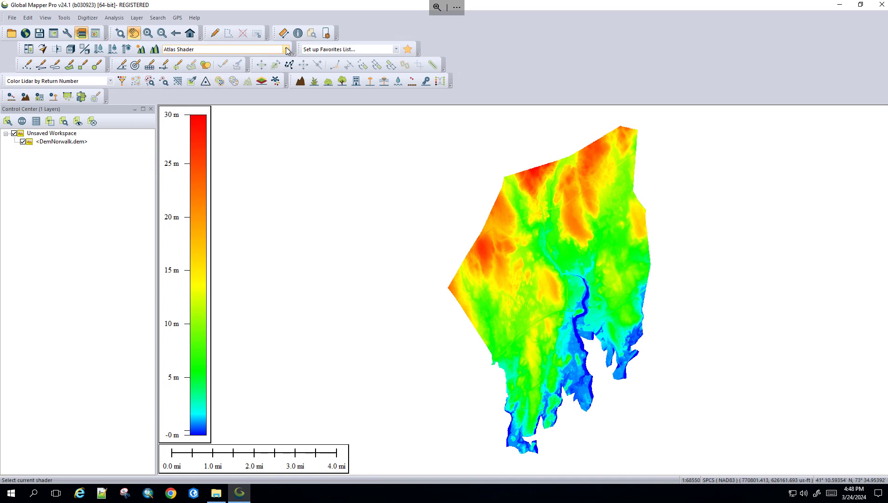
# - Try the HSV Shader on the Norwalk elevation model, and settle on the Gradient Shader
pyautogui.click(285, 50)
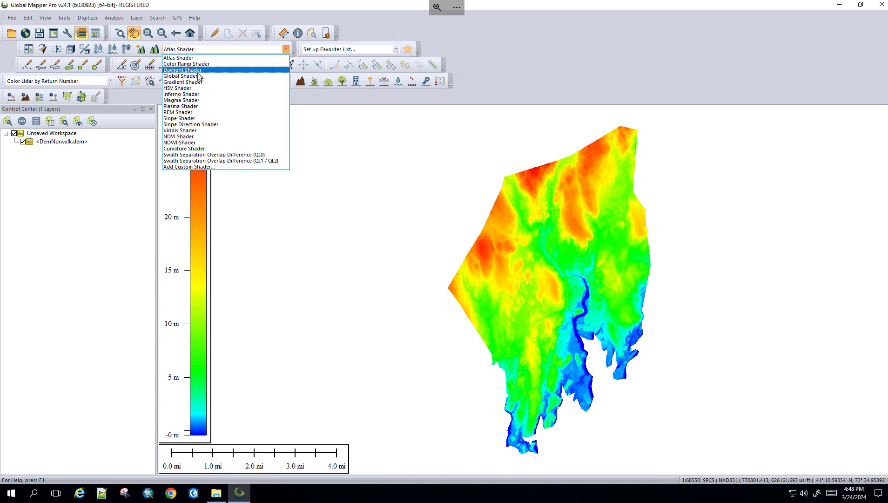
pyautogui.click(201, 88)
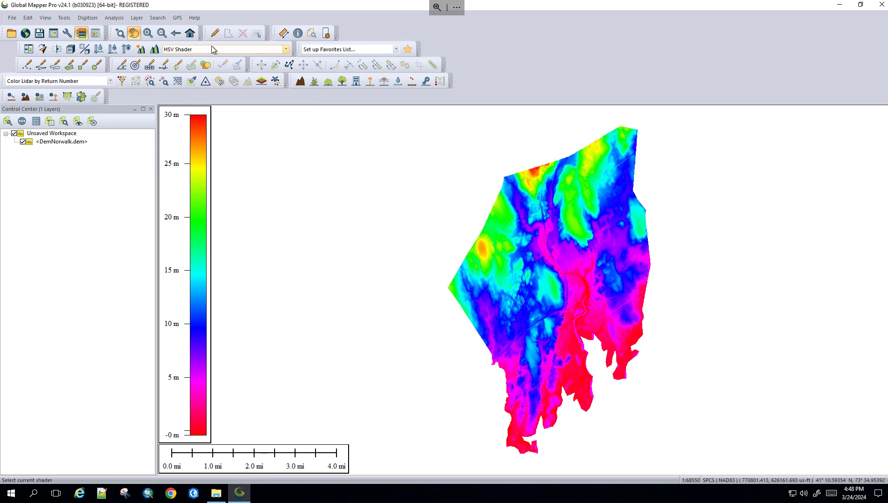
pyautogui.click(285, 51)
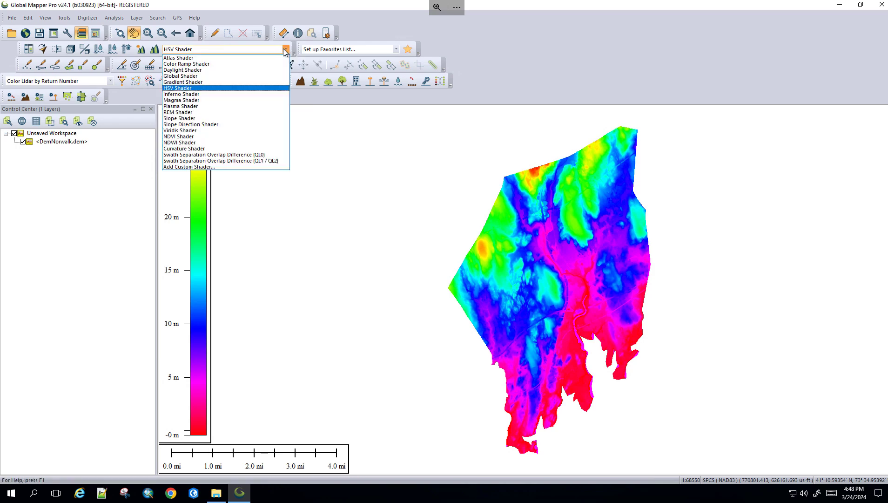
pyautogui.click(196, 83)
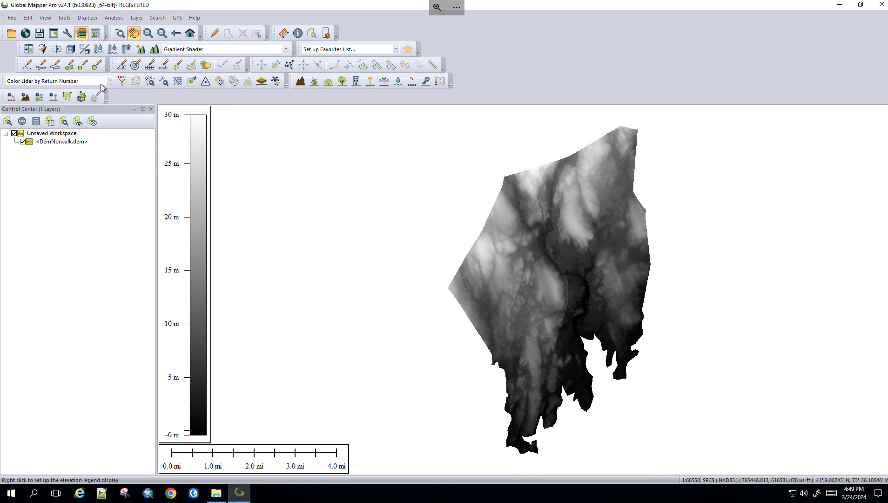
# - Generate a watershed layer named NorwalkWatersheds with the threshold set by Stream Drainage Area of 20 acres, discarding stream starts less than 60 meters long
pyautogui.click(117, 18)
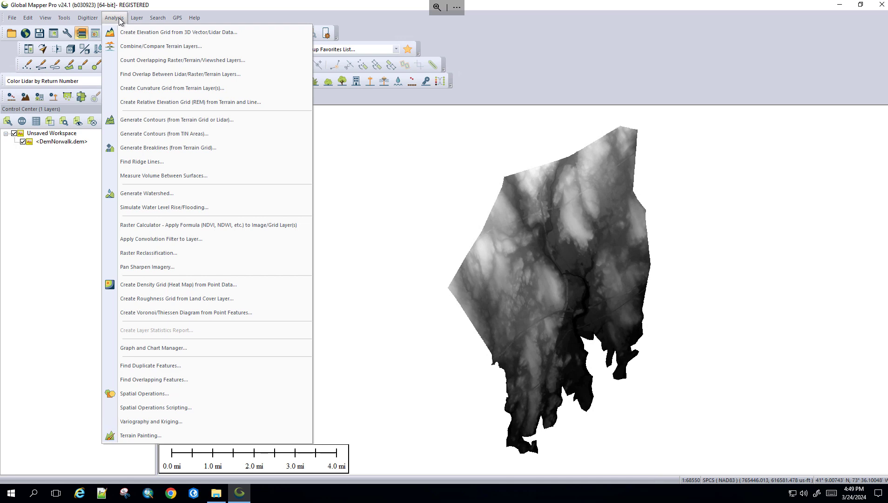
pyautogui.click(172, 194)
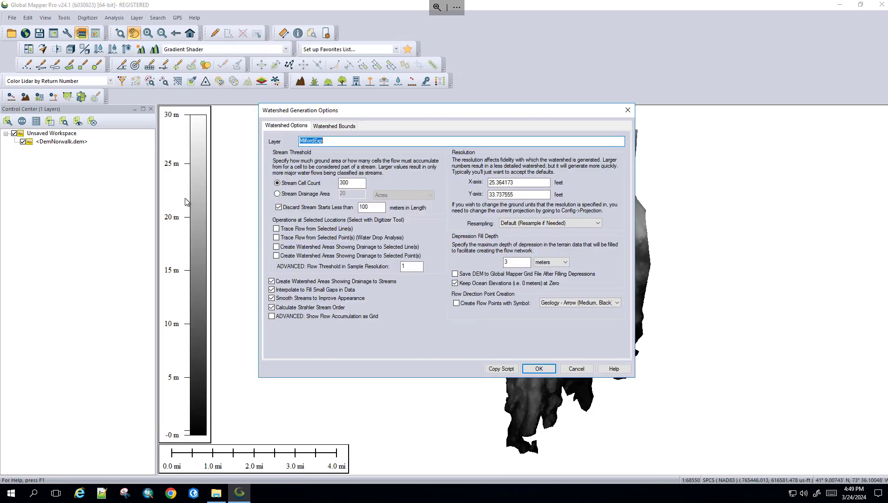
pyautogui.click(325, 141)
pyautogui.doubleClick(325, 141)
pyautogui.write('NorwalkWatersheds')
pyautogui.click(278, 194)
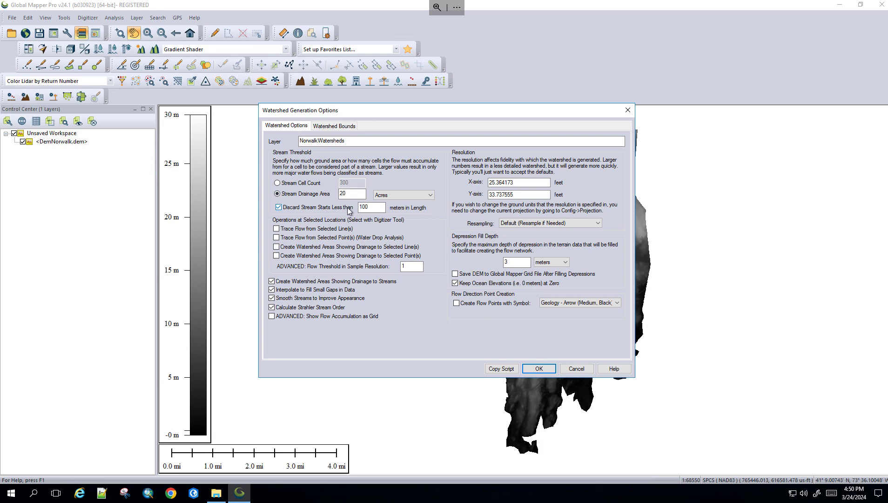
pyautogui.doubleClick(368, 208)
pyautogui.write('60')
pyautogui.click(539, 369)
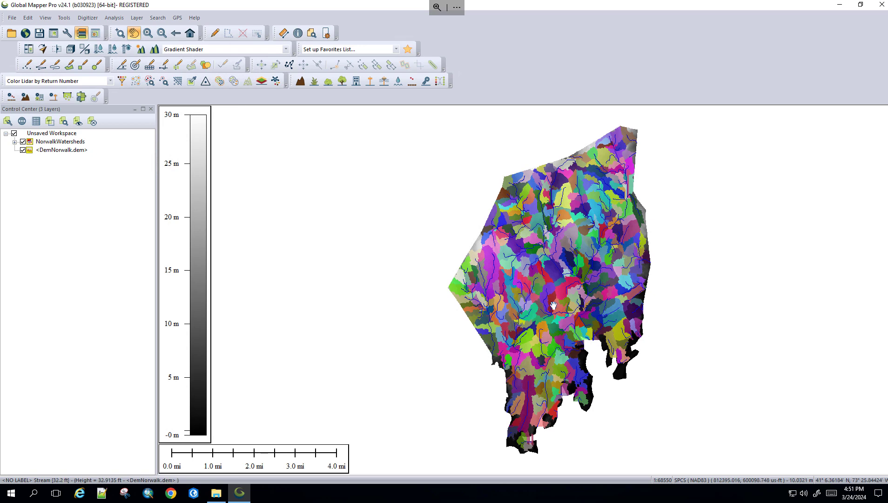
# - Hide the DemNorwalk.dem layer and load the World Imagery online source for the current screen bounds beneath the other layers
pyautogui.moveTo(551, 302); pyautogui.dragTo(409, 295)
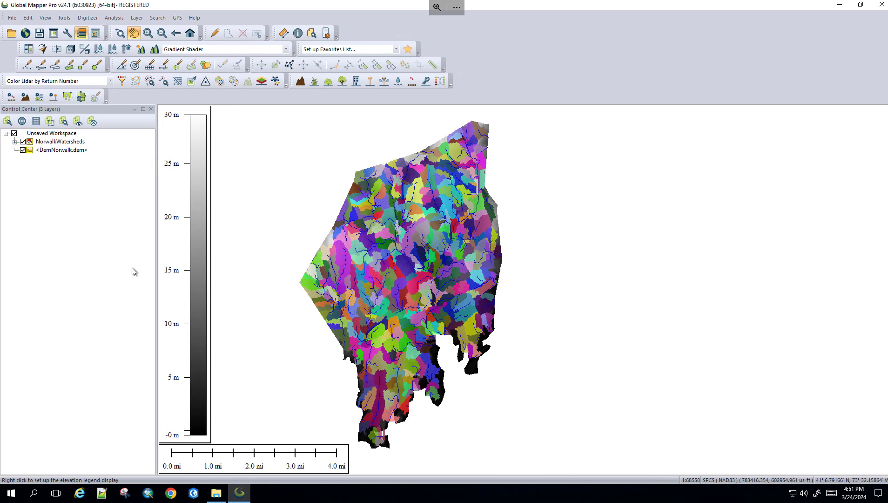
pyautogui.click(23, 150)
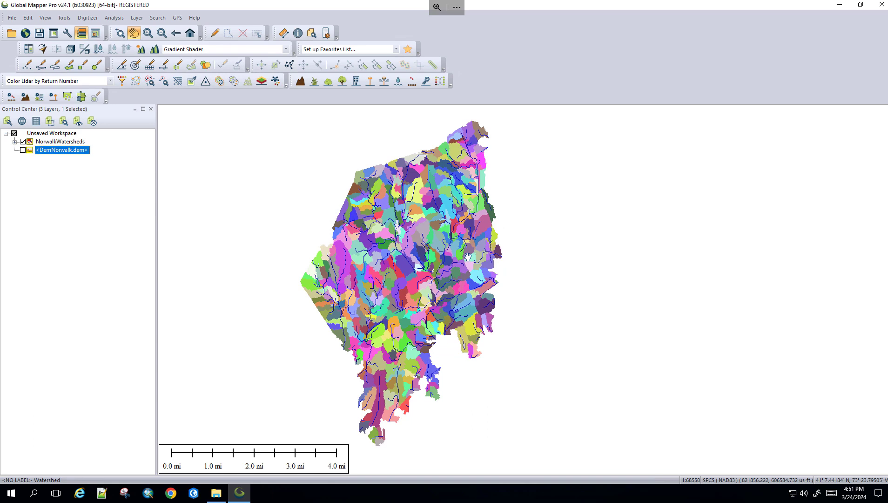
pyautogui.click(26, 33)
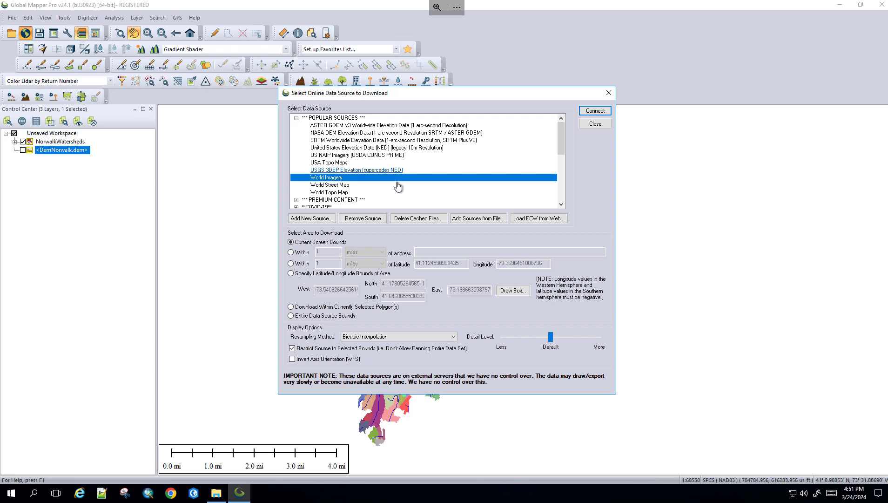
pyautogui.click(602, 112)
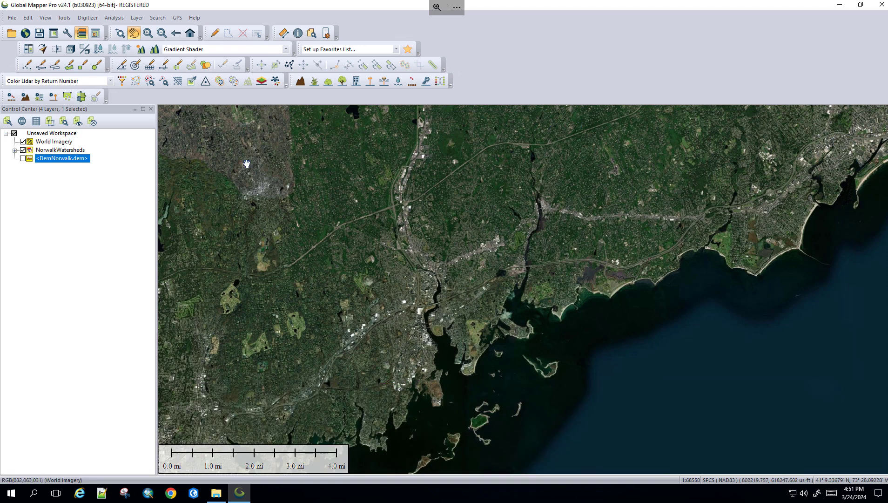
pyautogui.click(68, 143)
pyautogui.moveTo(69, 143); pyautogui.dragTo(55, 175)
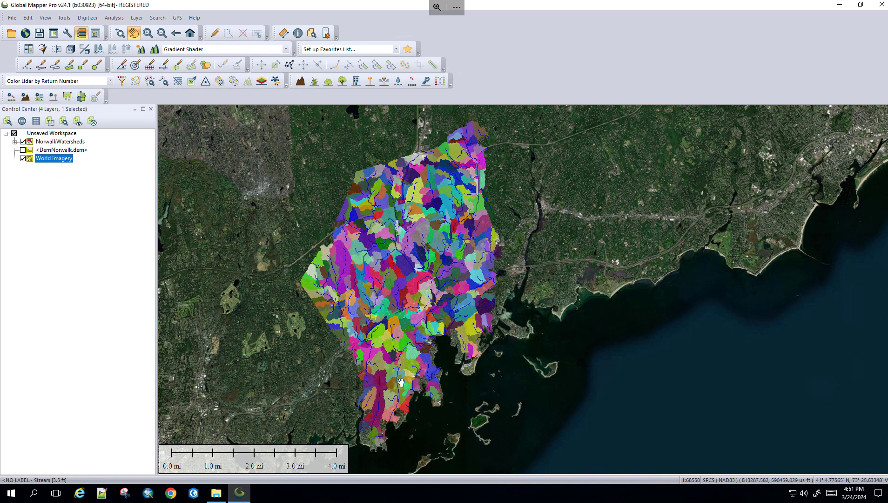
# - Inspect the feature information of a small curved tributary in the southern watersheds and the stream segments downstream of it
pyautogui.scroll(3, 403, 360)
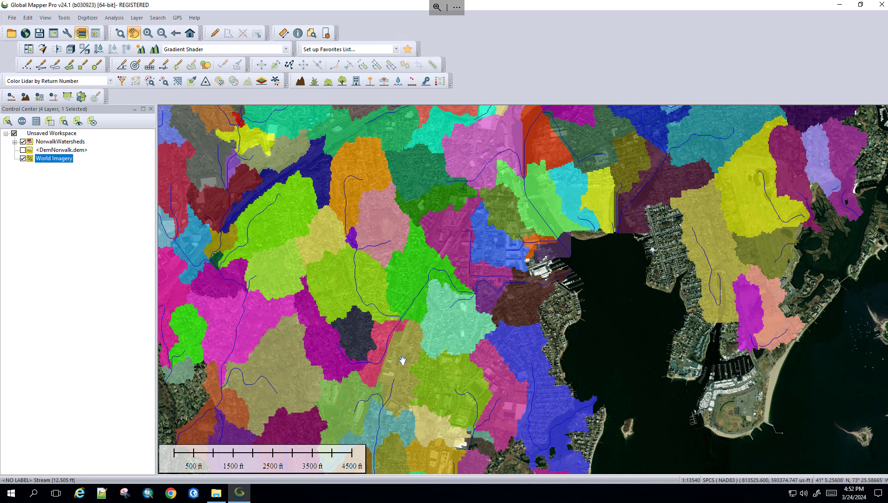
pyautogui.moveTo(422, 342); pyautogui.dragTo(474, 234)
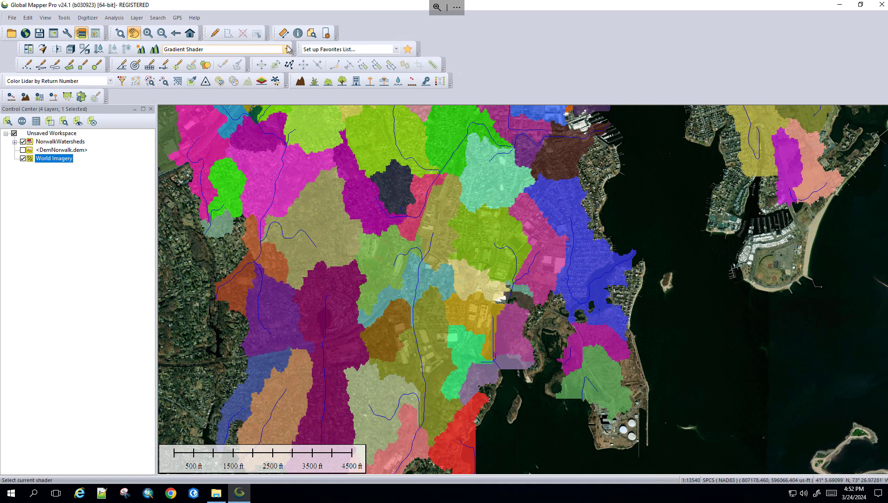
pyautogui.click(298, 34)
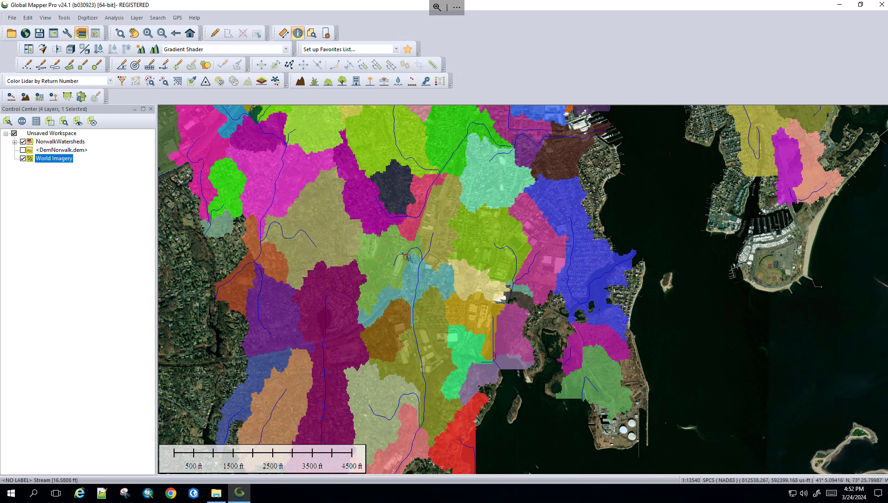
pyautogui.click(405, 258)
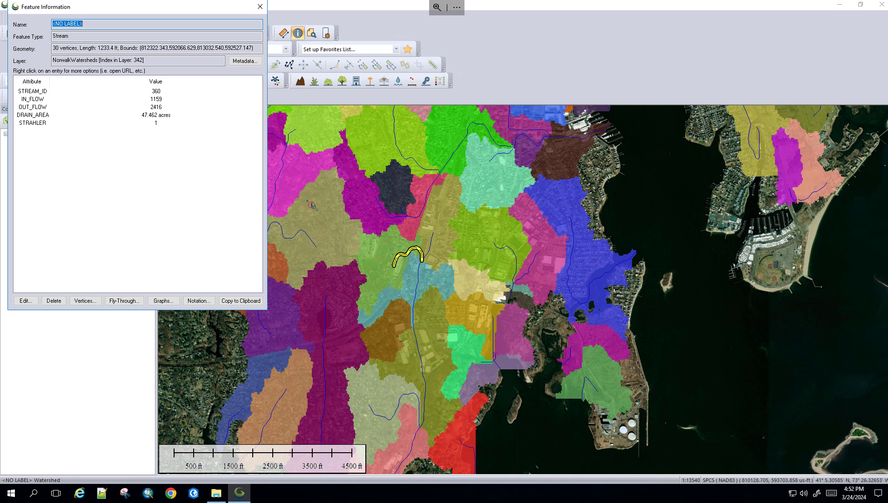
pyautogui.click(422, 290)
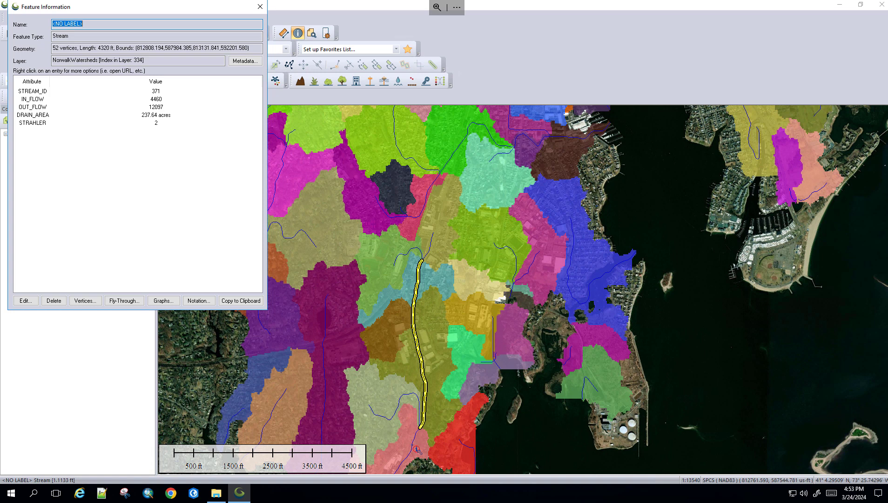
pyautogui.click(417, 448)
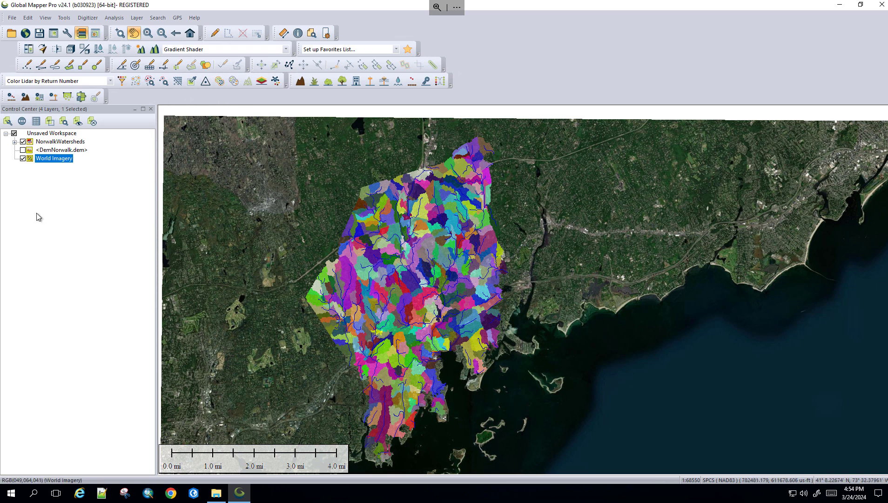
# - Turn off World Imagery and display the DemNorwalk.dem layer beneath the NorwalkWatersheds layer
pyautogui.click(23, 142)
pyautogui.click(23, 159)
pyautogui.click(23, 150)
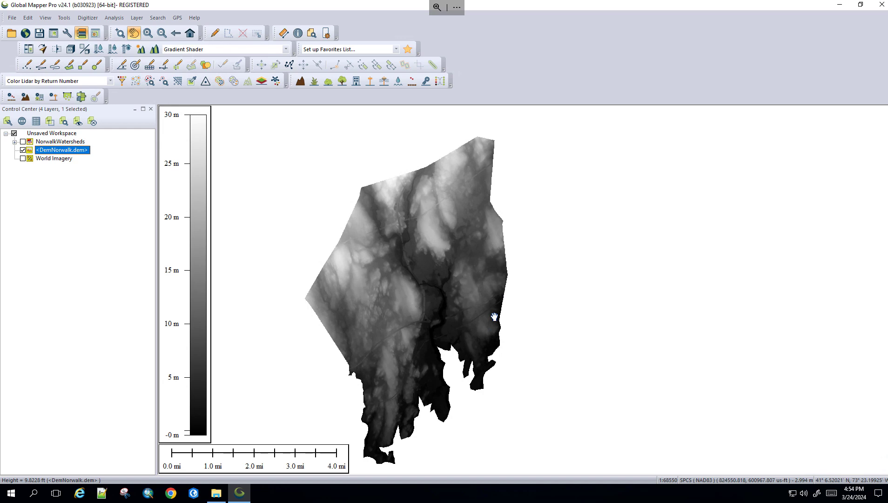
pyautogui.click(23, 141)
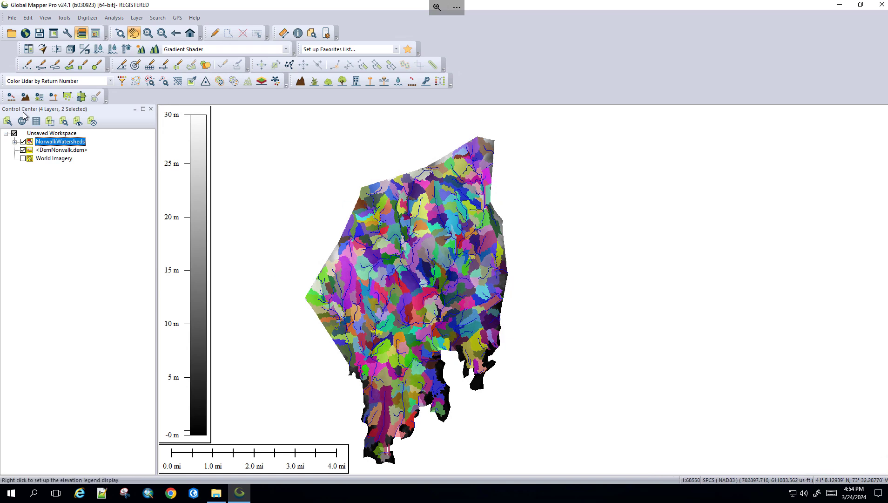
# - Inspect the flow, drainage area and Strahler order attributes of successive stream segments going downstream from the western edge of the terrain
pyautogui.scroll(2, 334, 294)
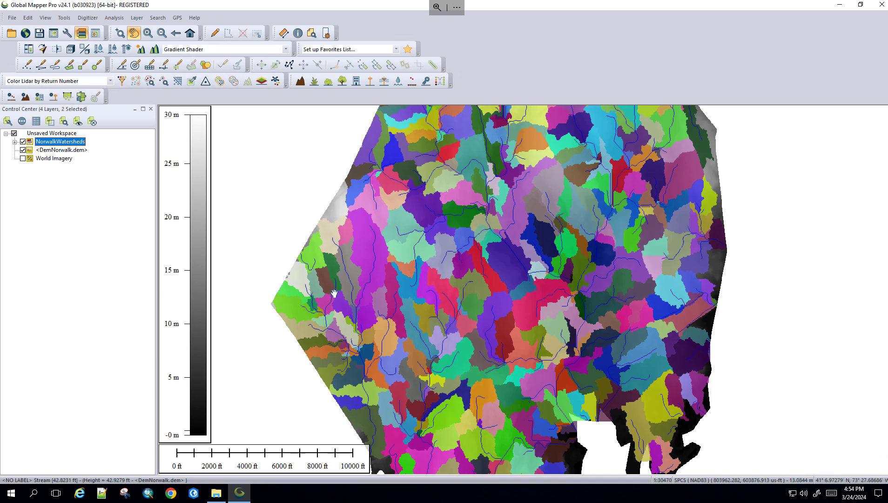
pyautogui.scroll(1, 334, 294)
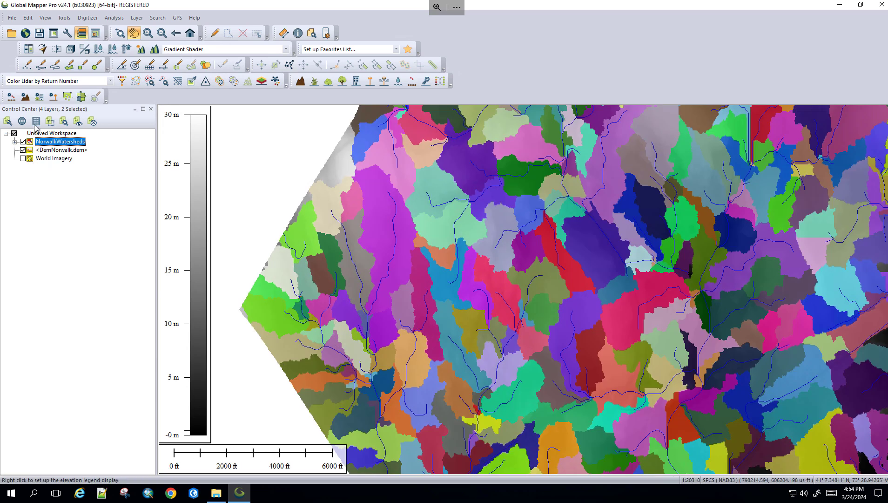
pyautogui.click(297, 33)
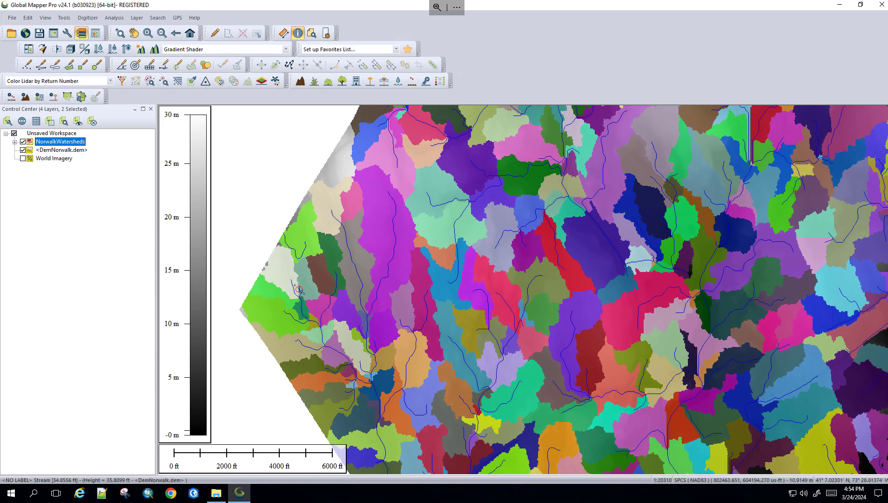
pyautogui.click(297, 292)
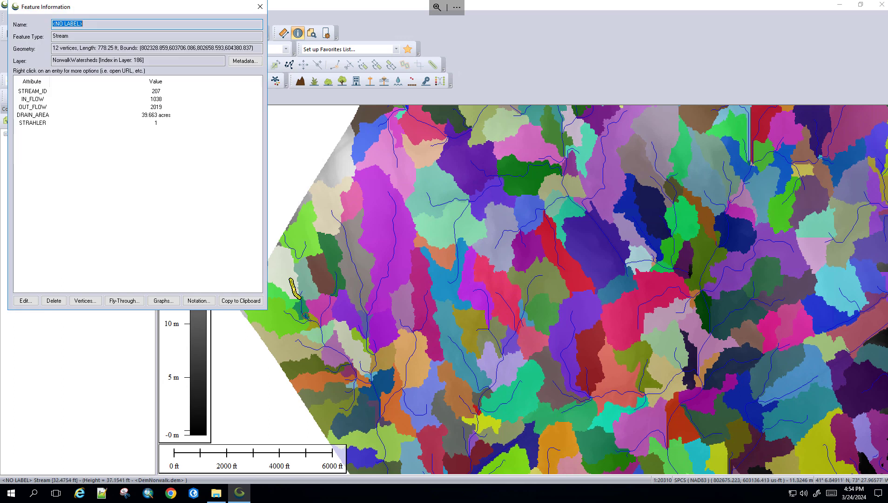
pyautogui.click(305, 315)
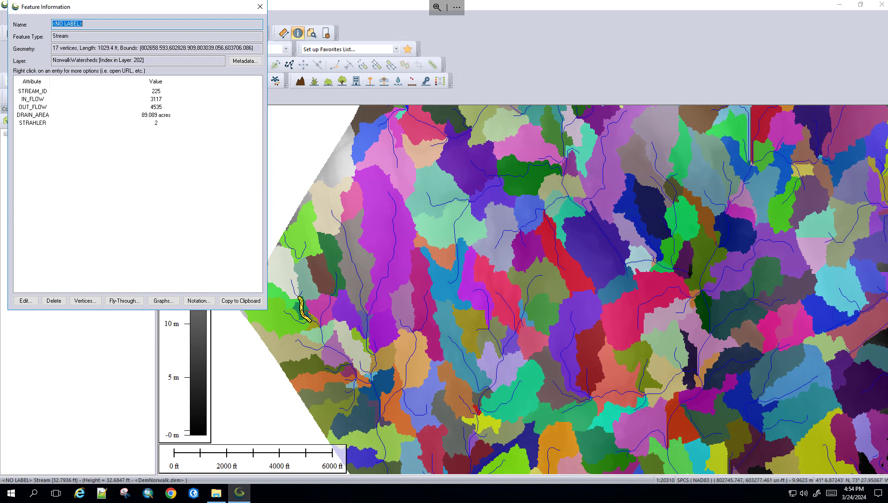
pyautogui.click(322, 338)
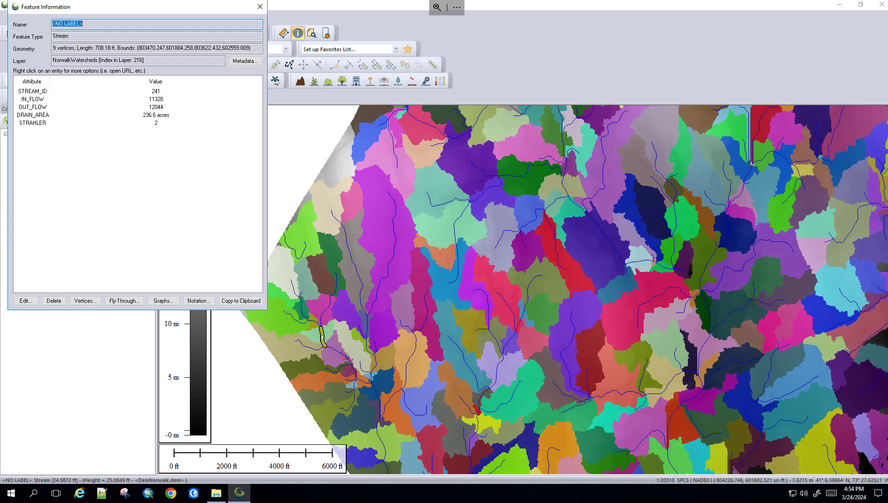
pyautogui.click(345, 357)
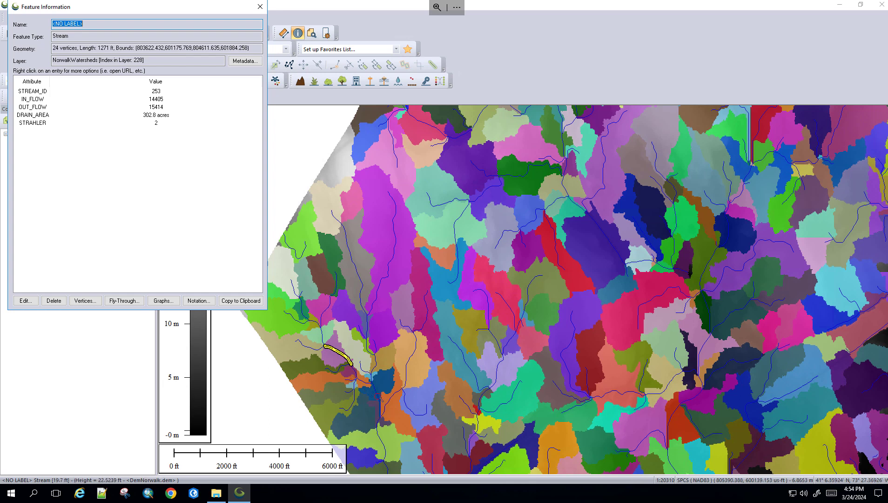
pyautogui.click(384, 440)
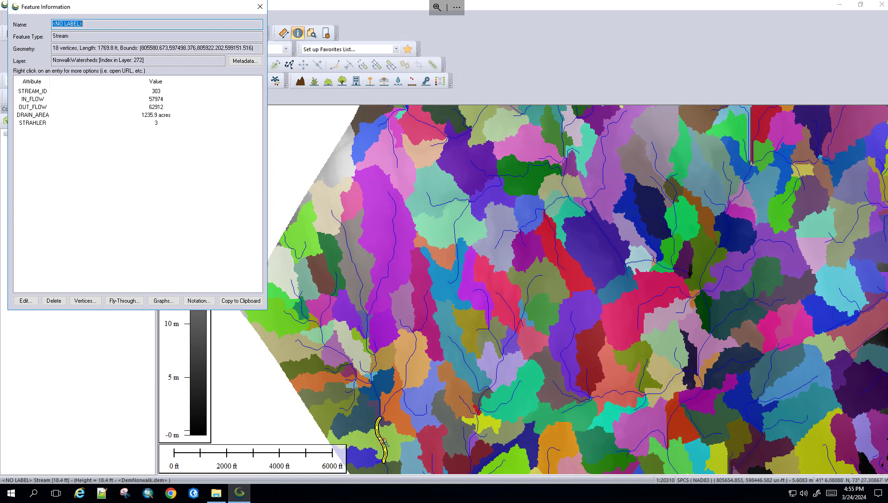